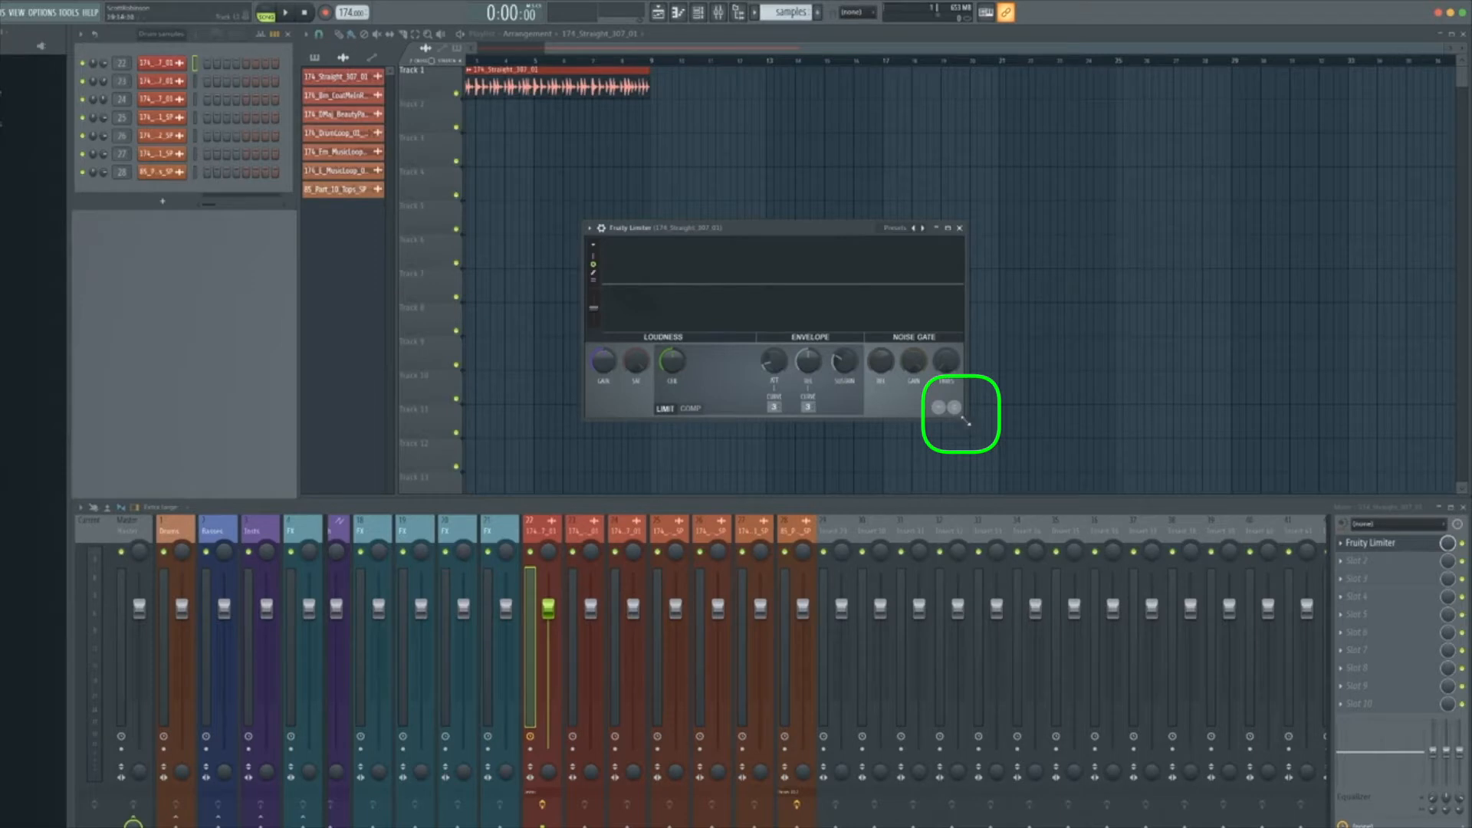
Enlarge the Fruity Limiter window and, while playing the drum loop, lower the limiter ceiling and raise the gain
left_click_drag(968, 422, 1245, 576)
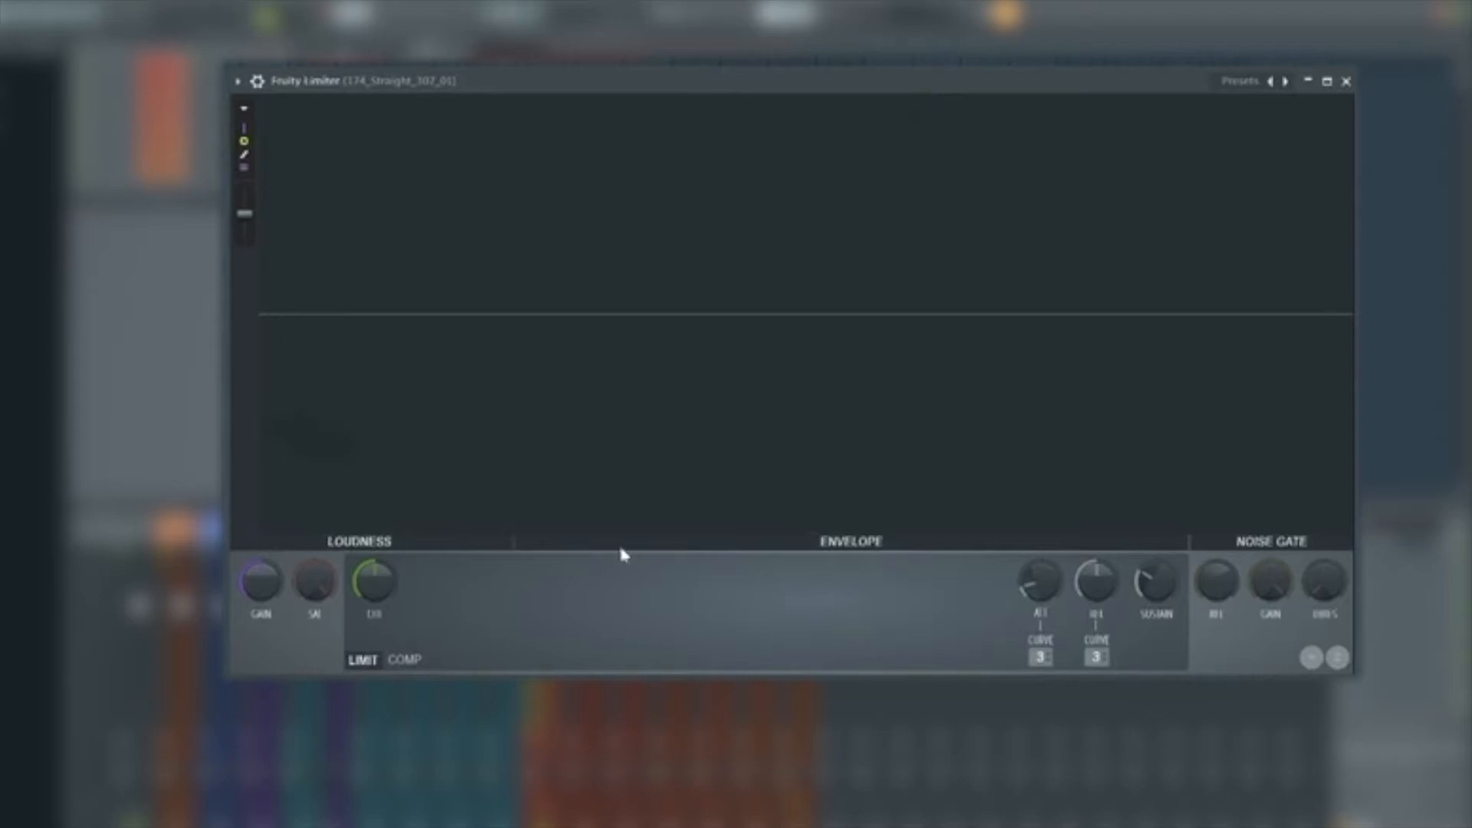
key("space")
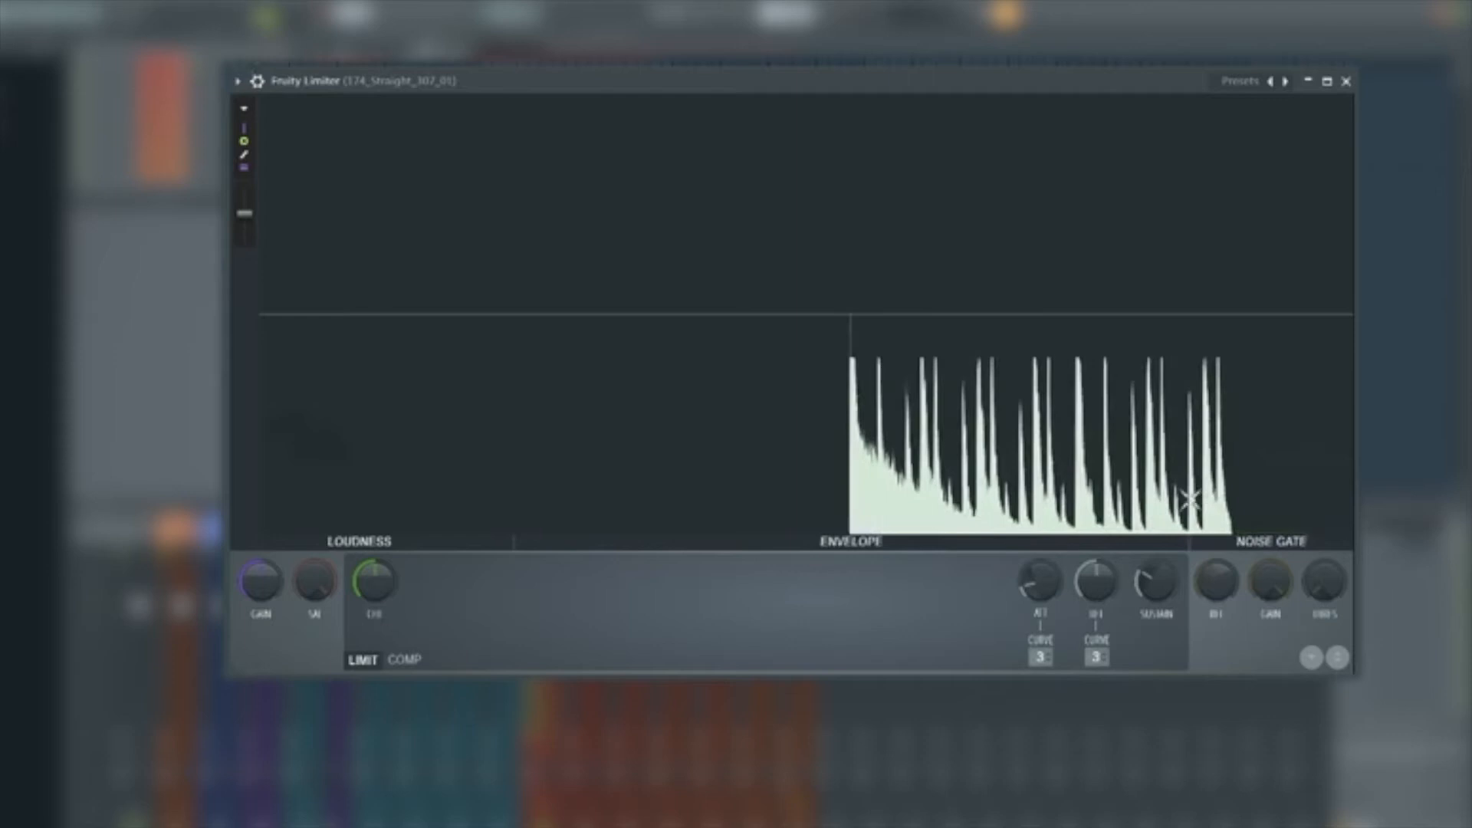
left_click_drag(373, 589, 373, 648)
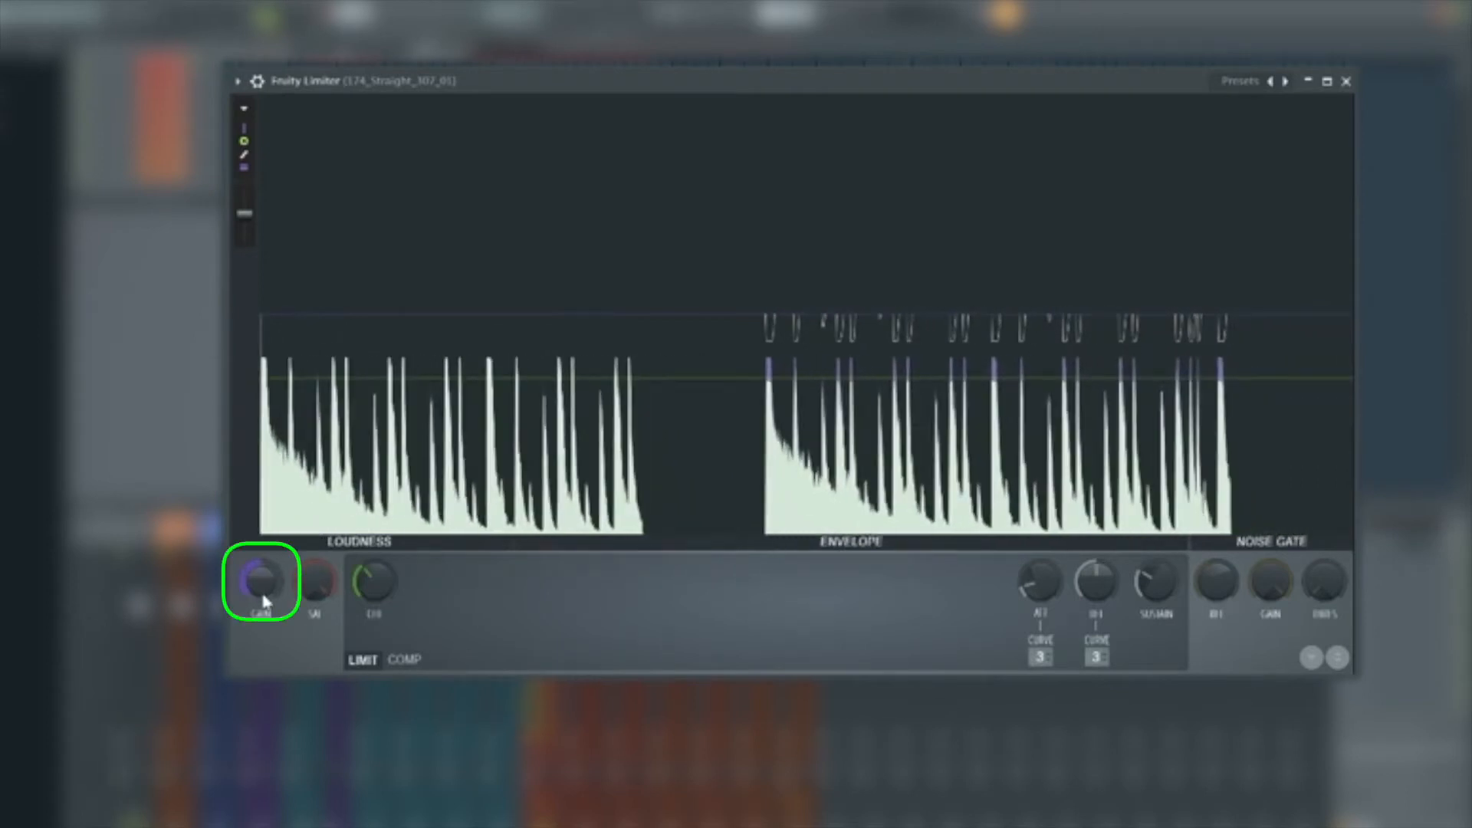
left_click_drag(261, 581, 261, 548)
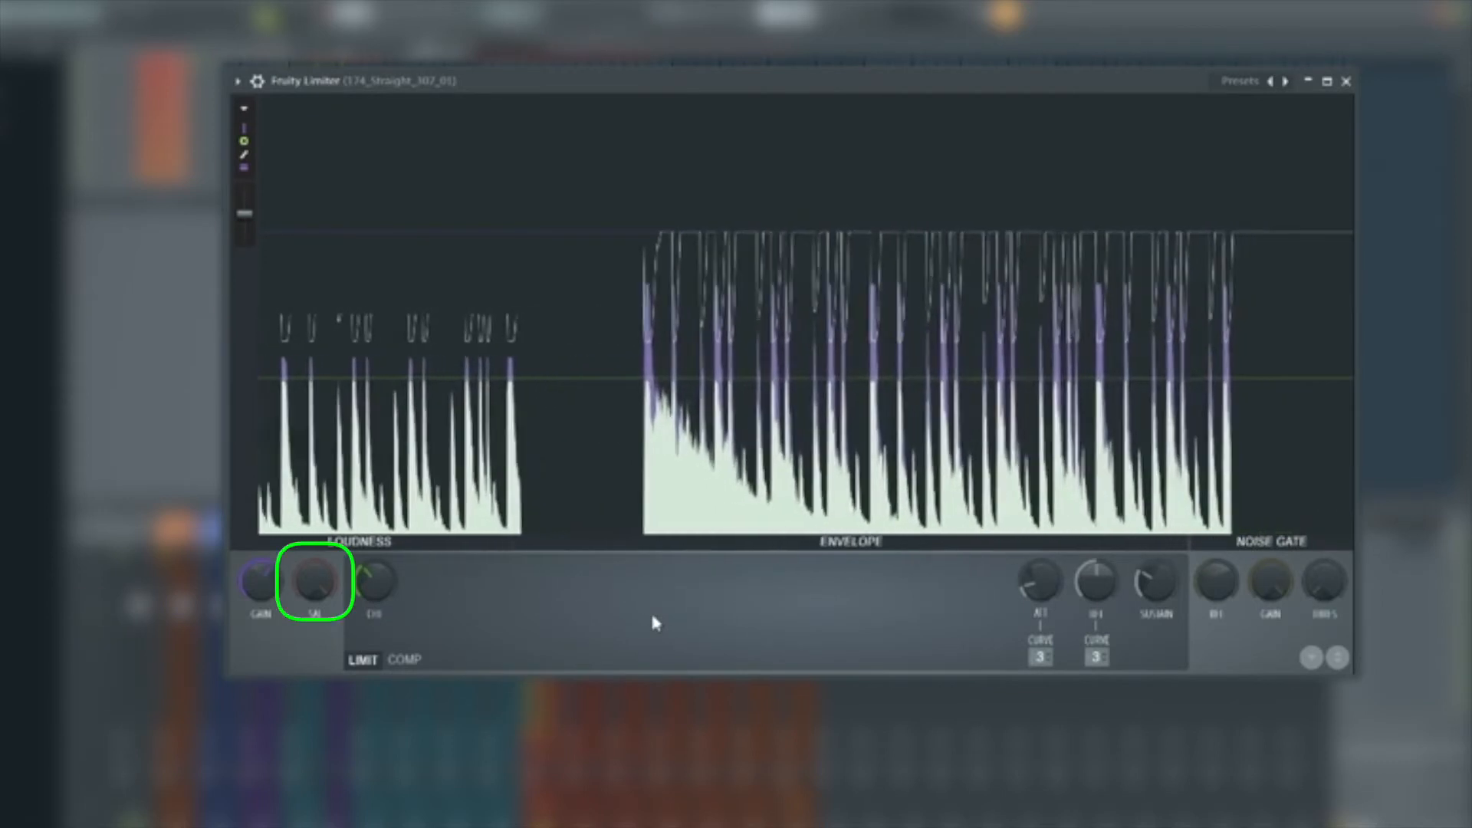
Try several saturation thresholds on the loop, and restore the gain, saturation and ceiling to their defaults
left_click_drag(314, 580, 315, 614)
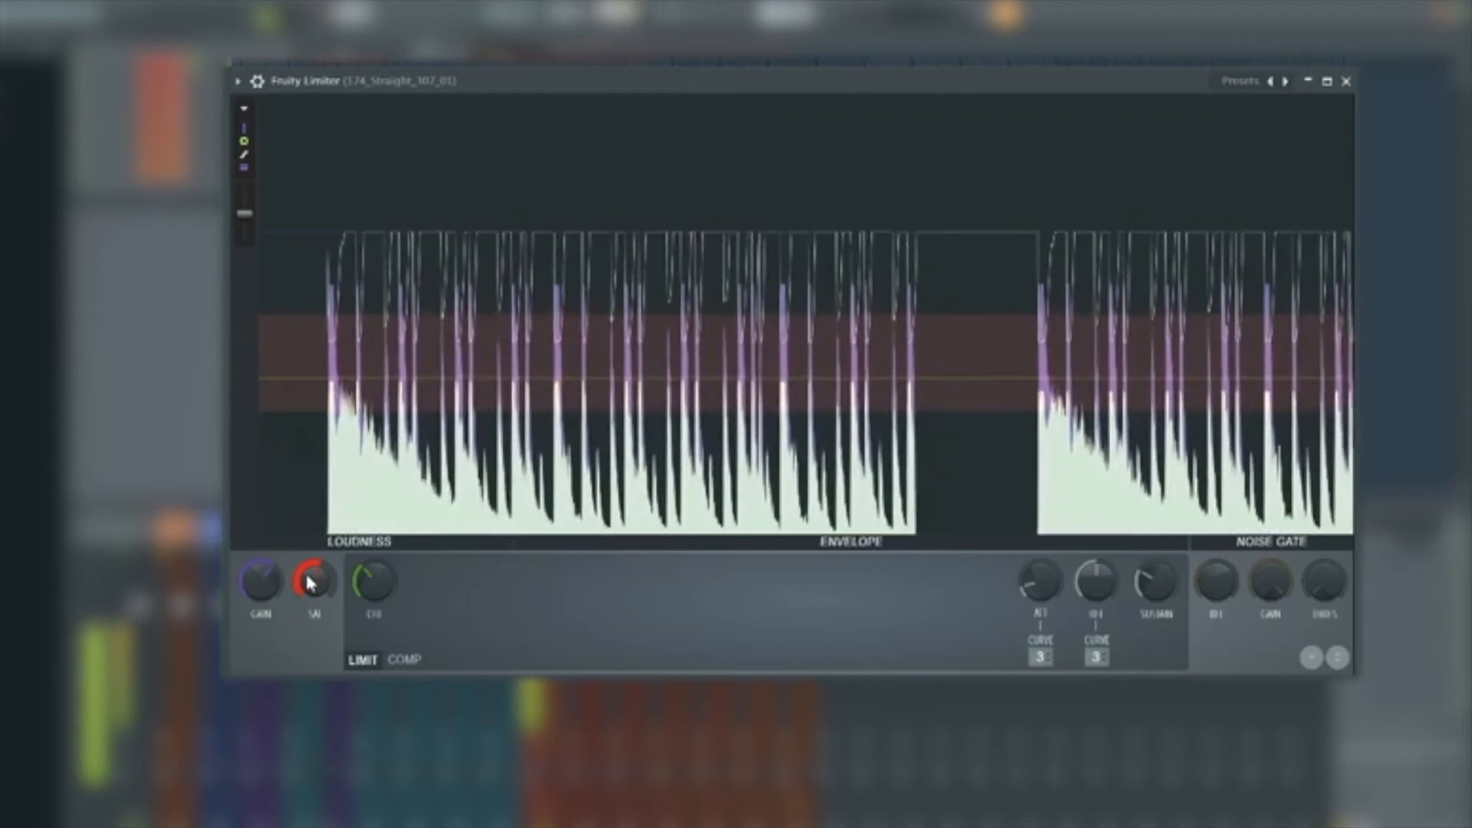
mouse_move(306, 575)
left_mouse_down()
mouse_move(306, 541)
mouse_move(307, 592)
mouse_move(307, 562)
left_mouse_up()
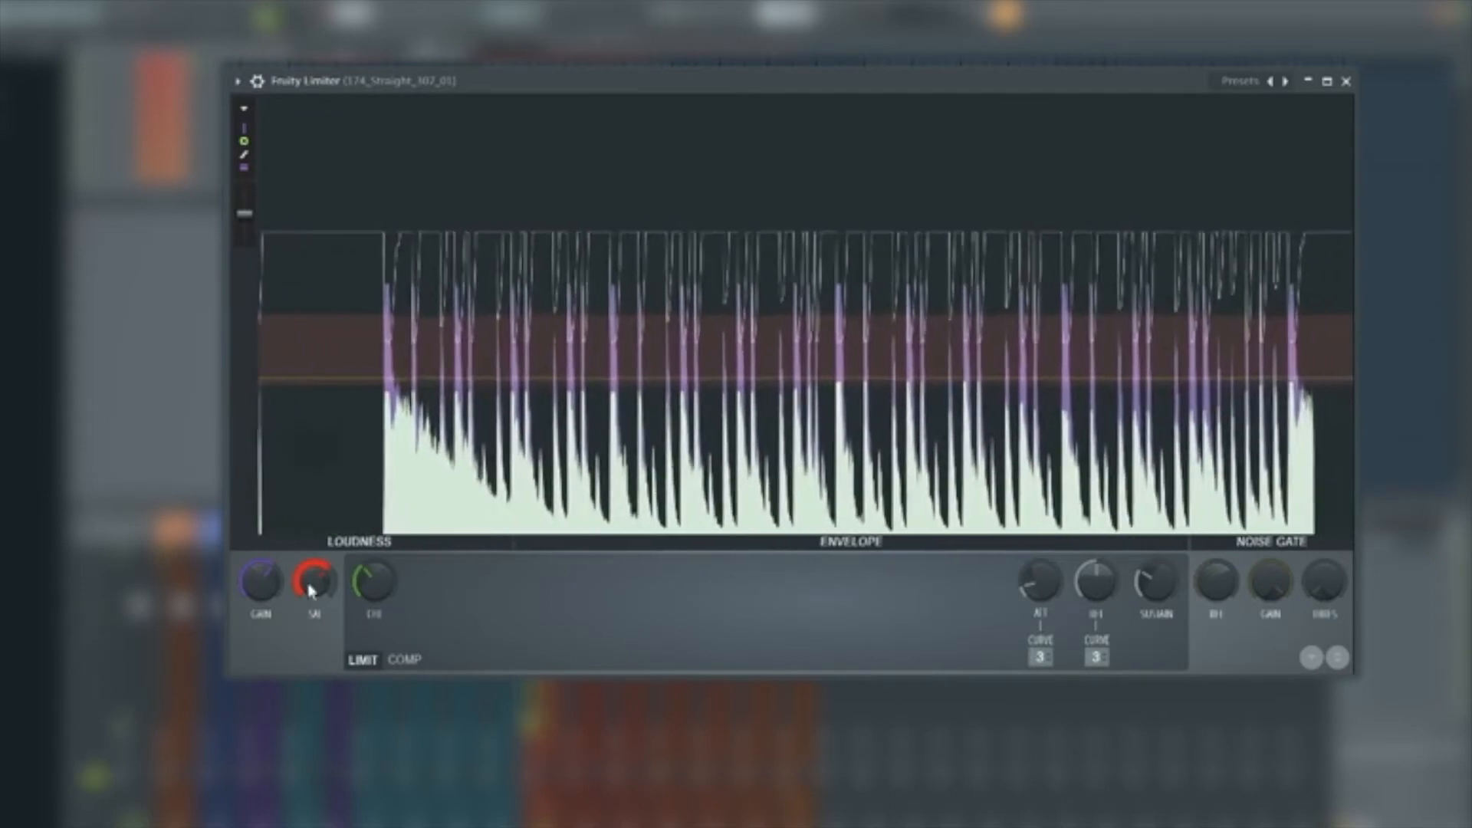
left_click_drag(310, 590, 310, 544)
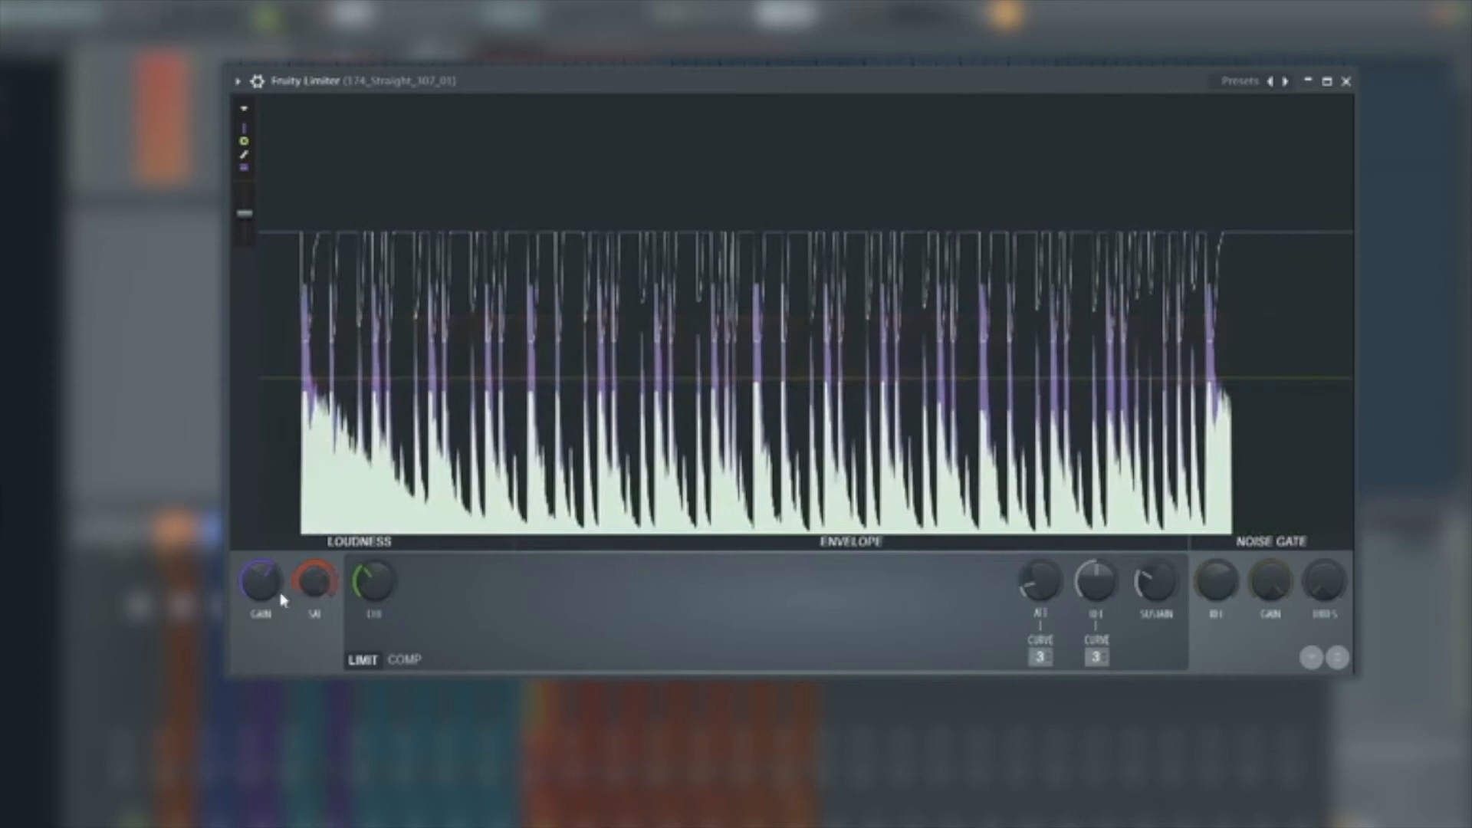
scroll(381, 590, "up", 3)
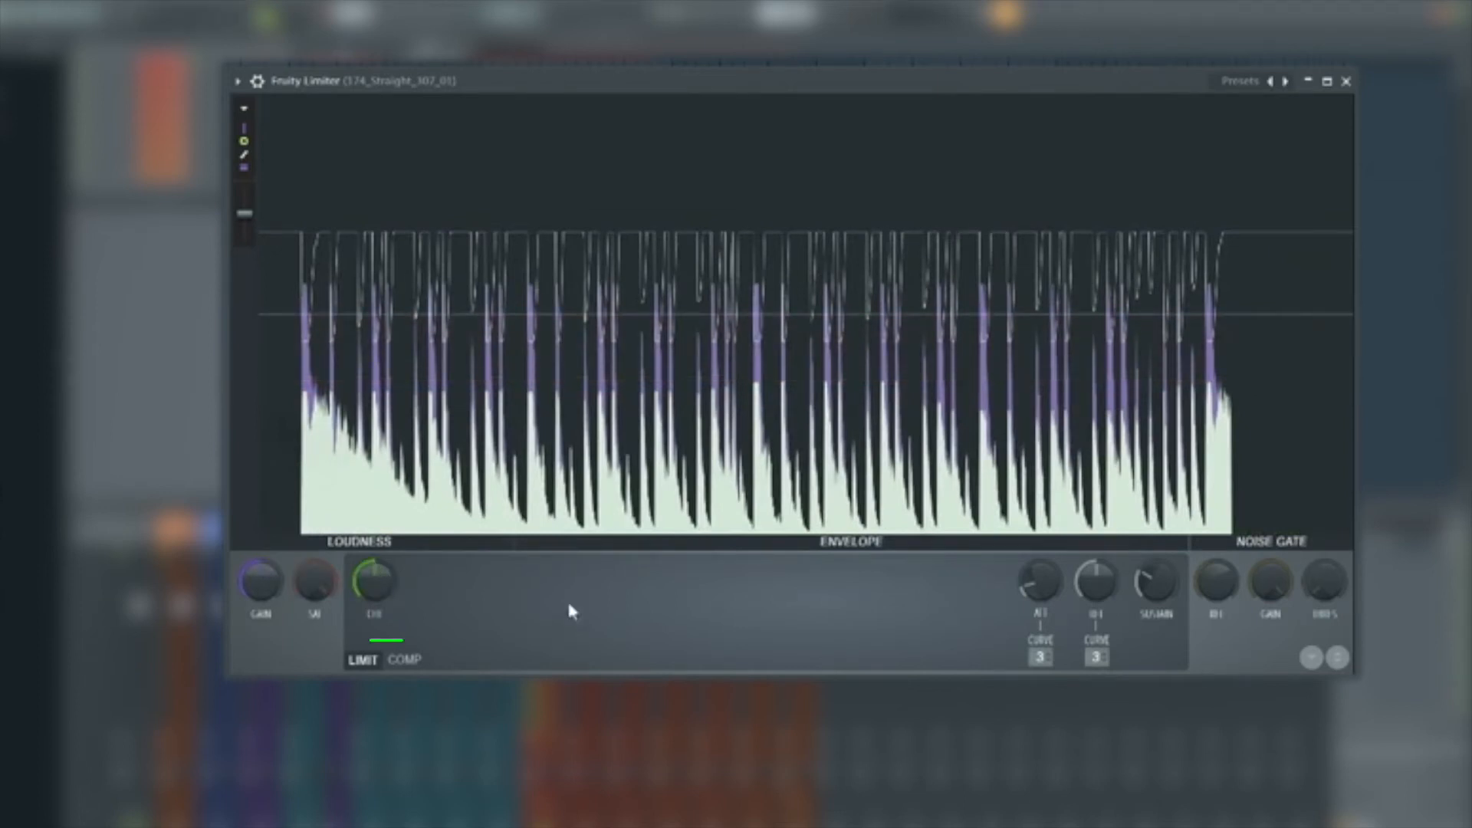
Switch the plugin to its compressor section, lower the threshold into the loop's peaks and raise the ratio
left_click(404, 660)
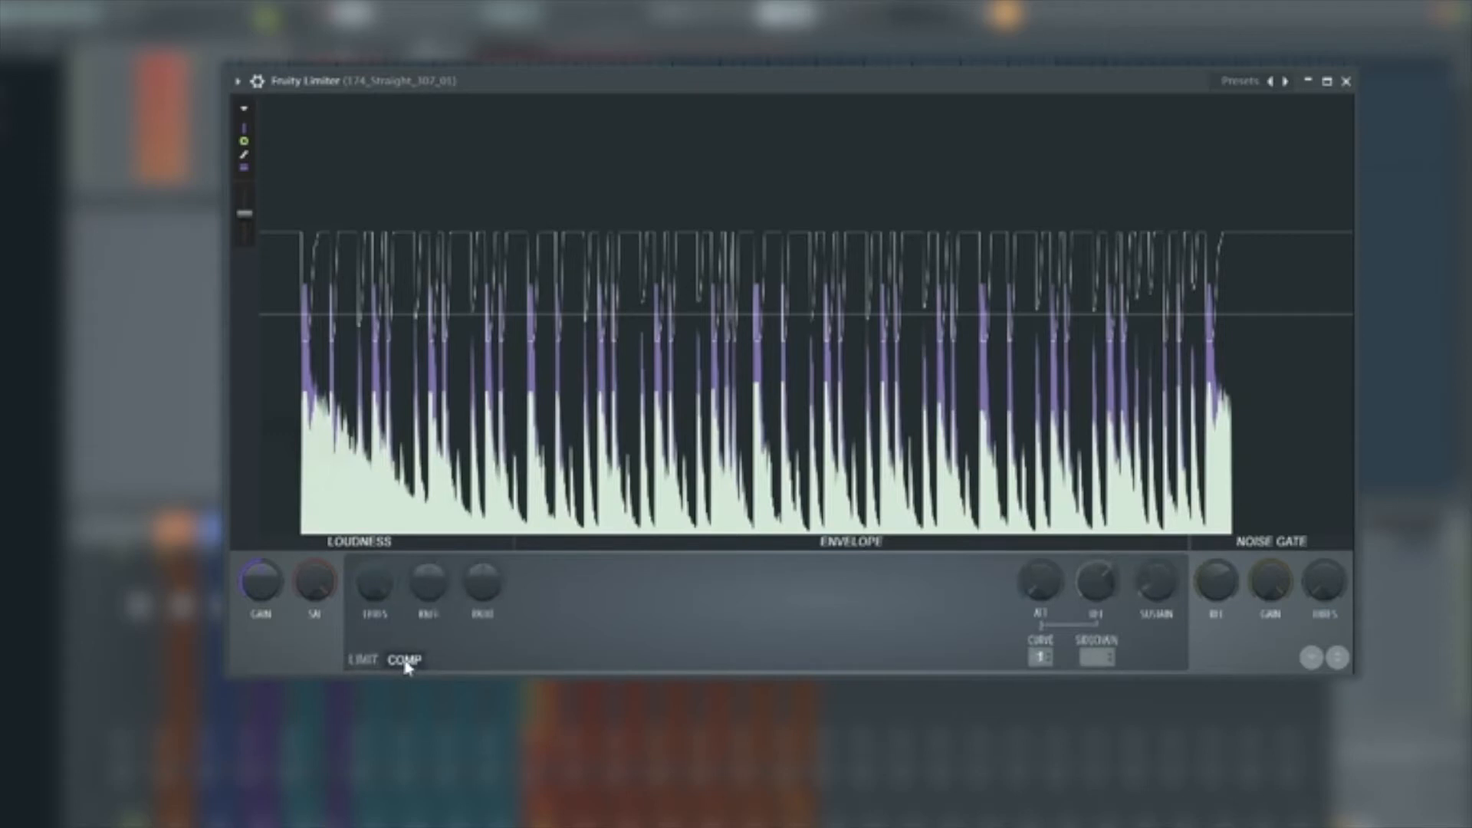
left_click_drag(374, 580, 375, 606)
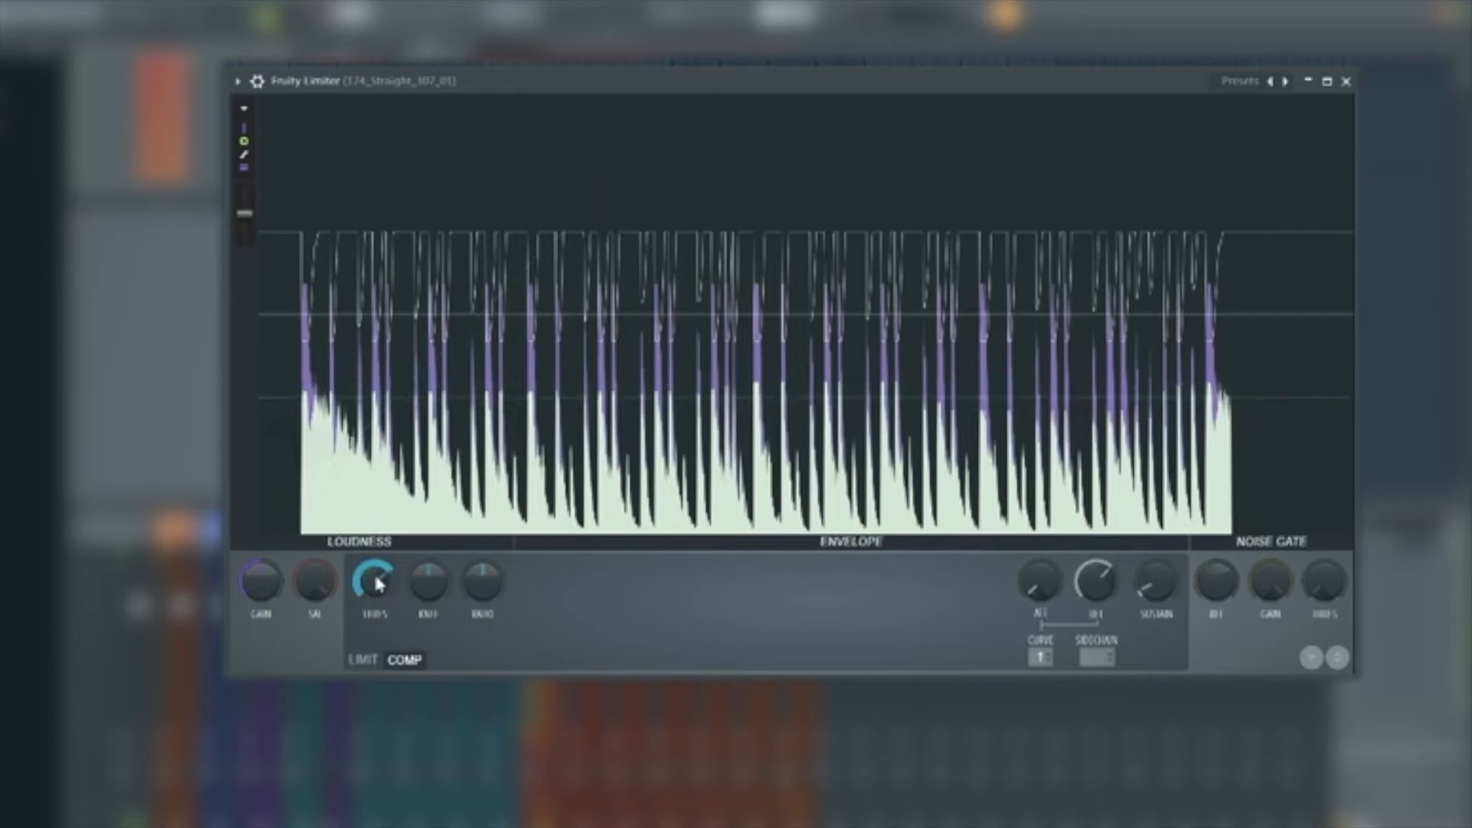
left_click_drag(375, 583, 375, 611)
left_click_drag(483, 583, 482, 564)
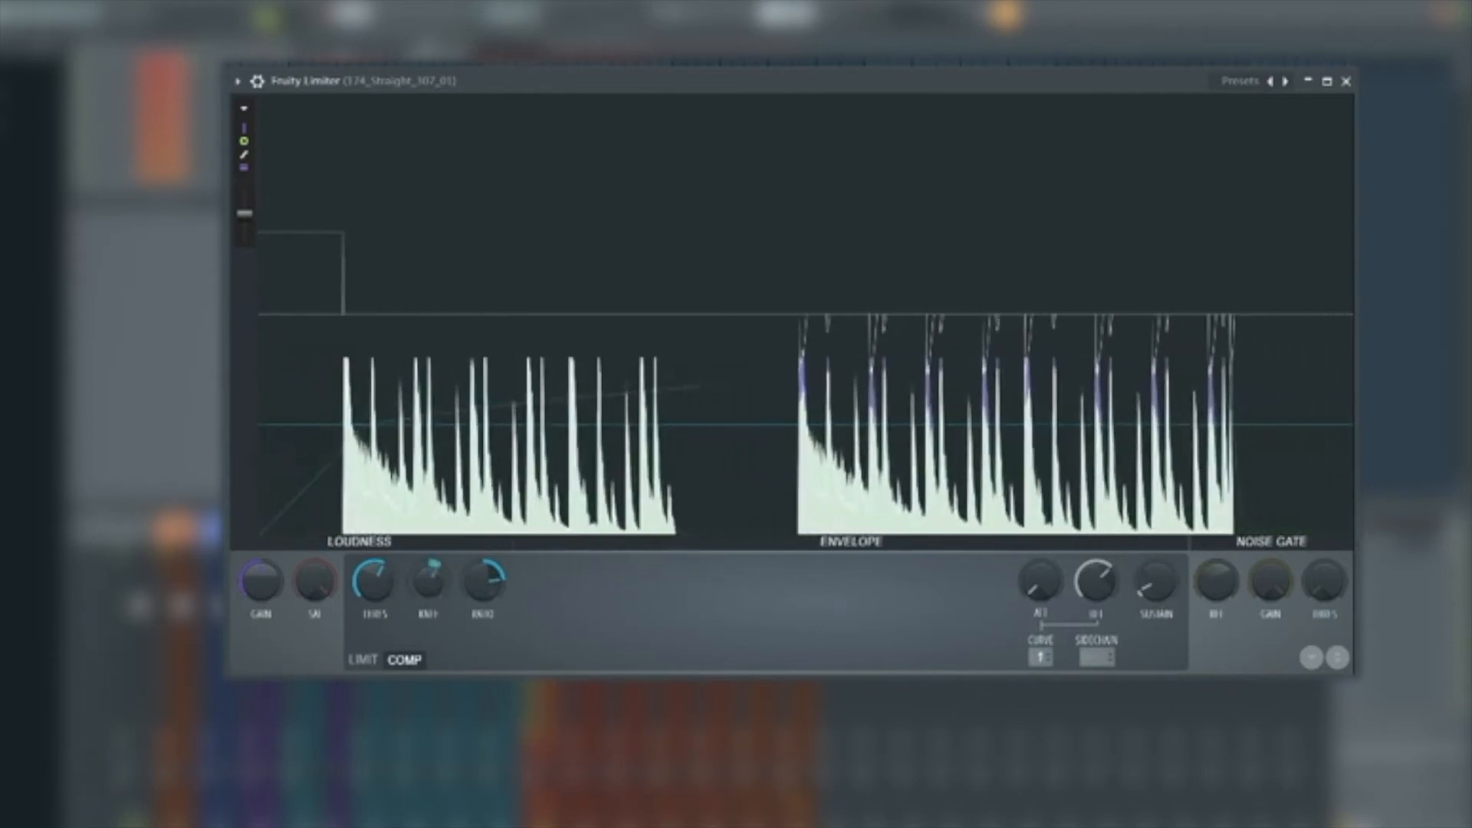
Try harder and softer knee settings on the playing loop and adjust the compressor threshold along with them
left_click_drag(432, 590, 433, 559)
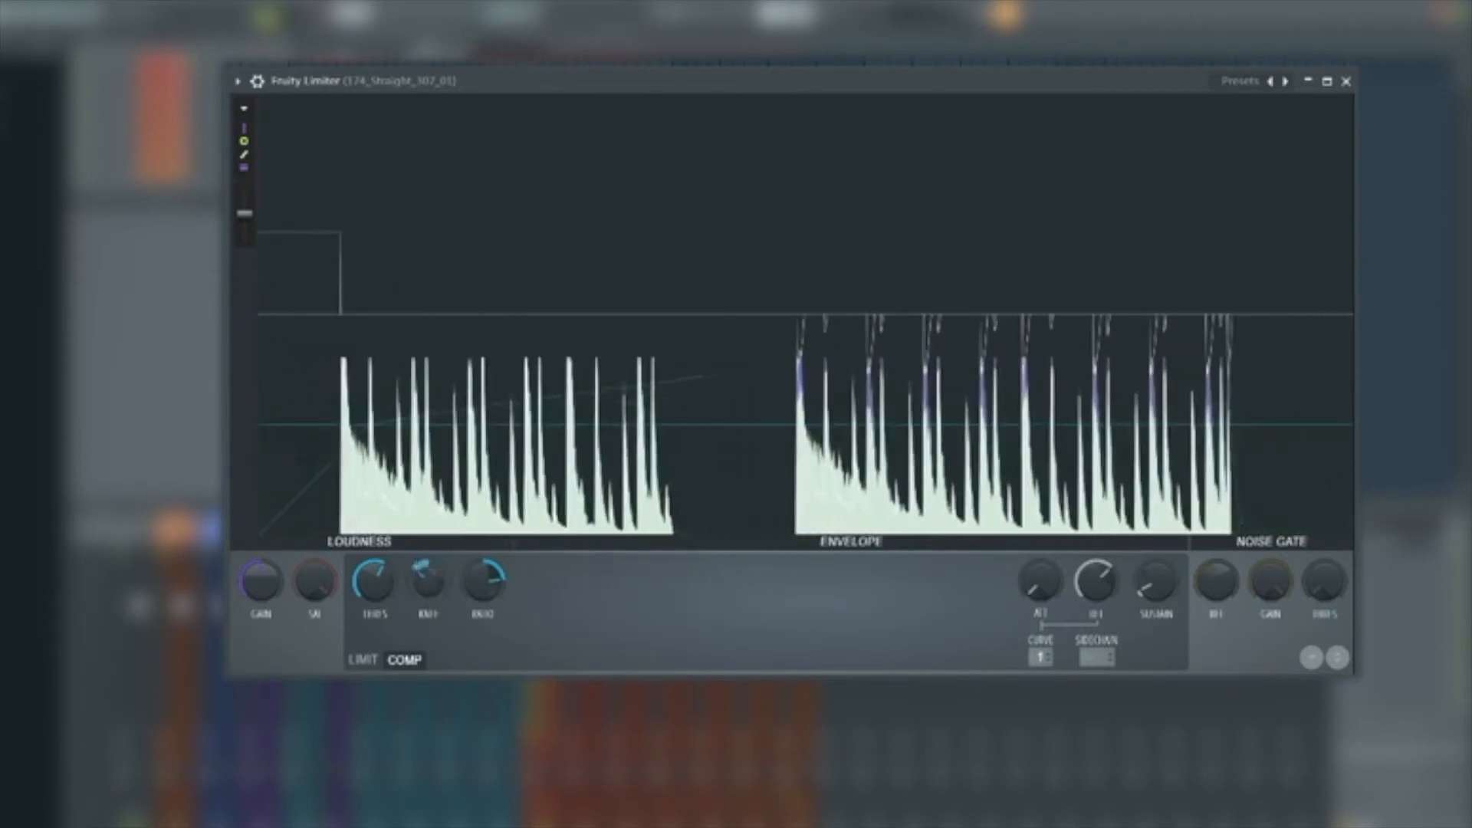
left_click_drag(427, 571, 427, 594)
key("space")
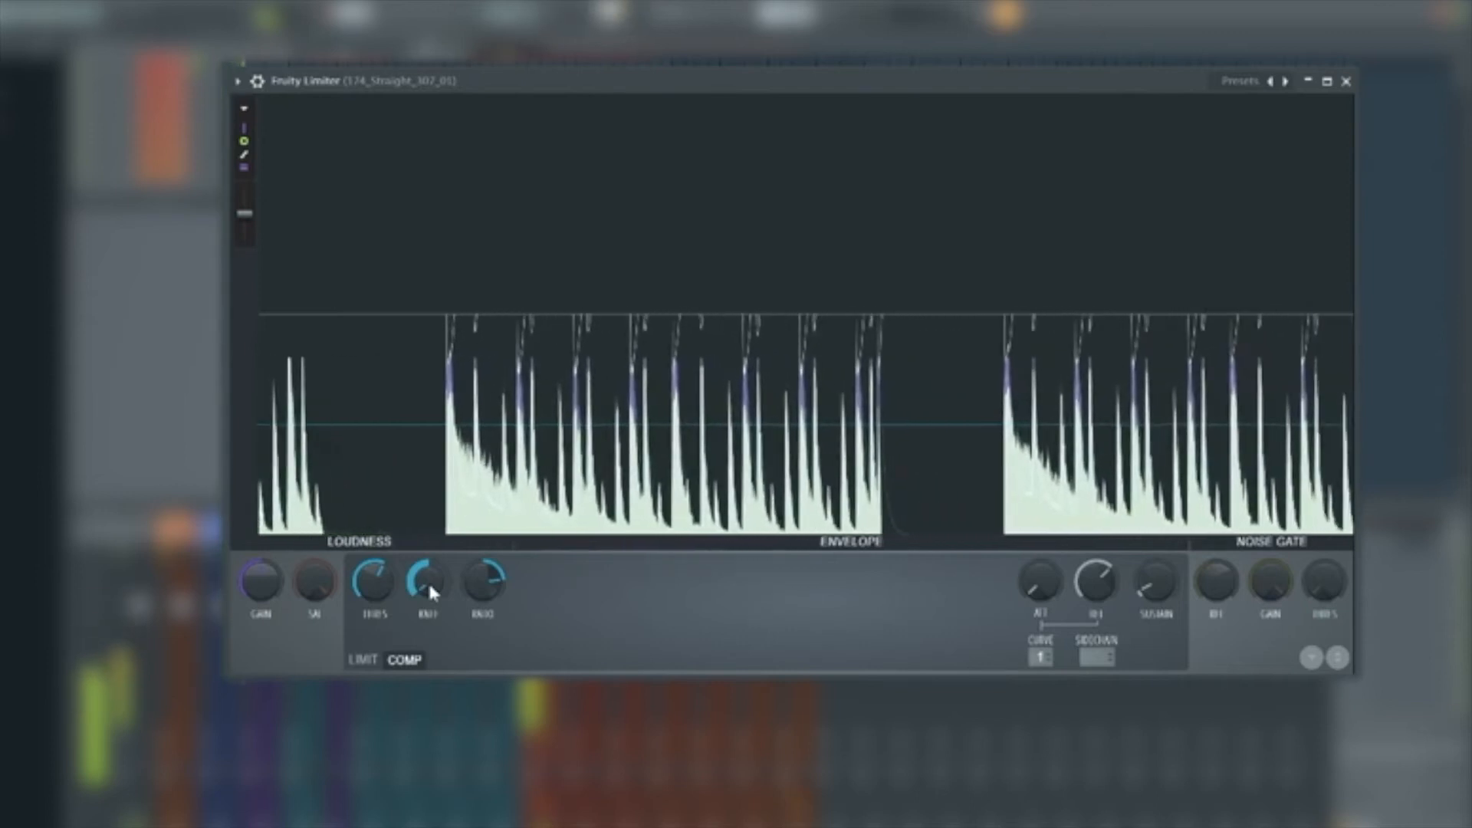
left_click_drag(367, 584, 427, 498)
mouse_move(431, 588)
left_mouse_down()
mouse_move(508, 606)
mouse_move(482, 541)
mouse_move(482, 575)
mouse_move(427, 609)
mouse_move(427, 628)
mouse_move(426, 594)
mouse_move(427, 609)
left_mouse_up()
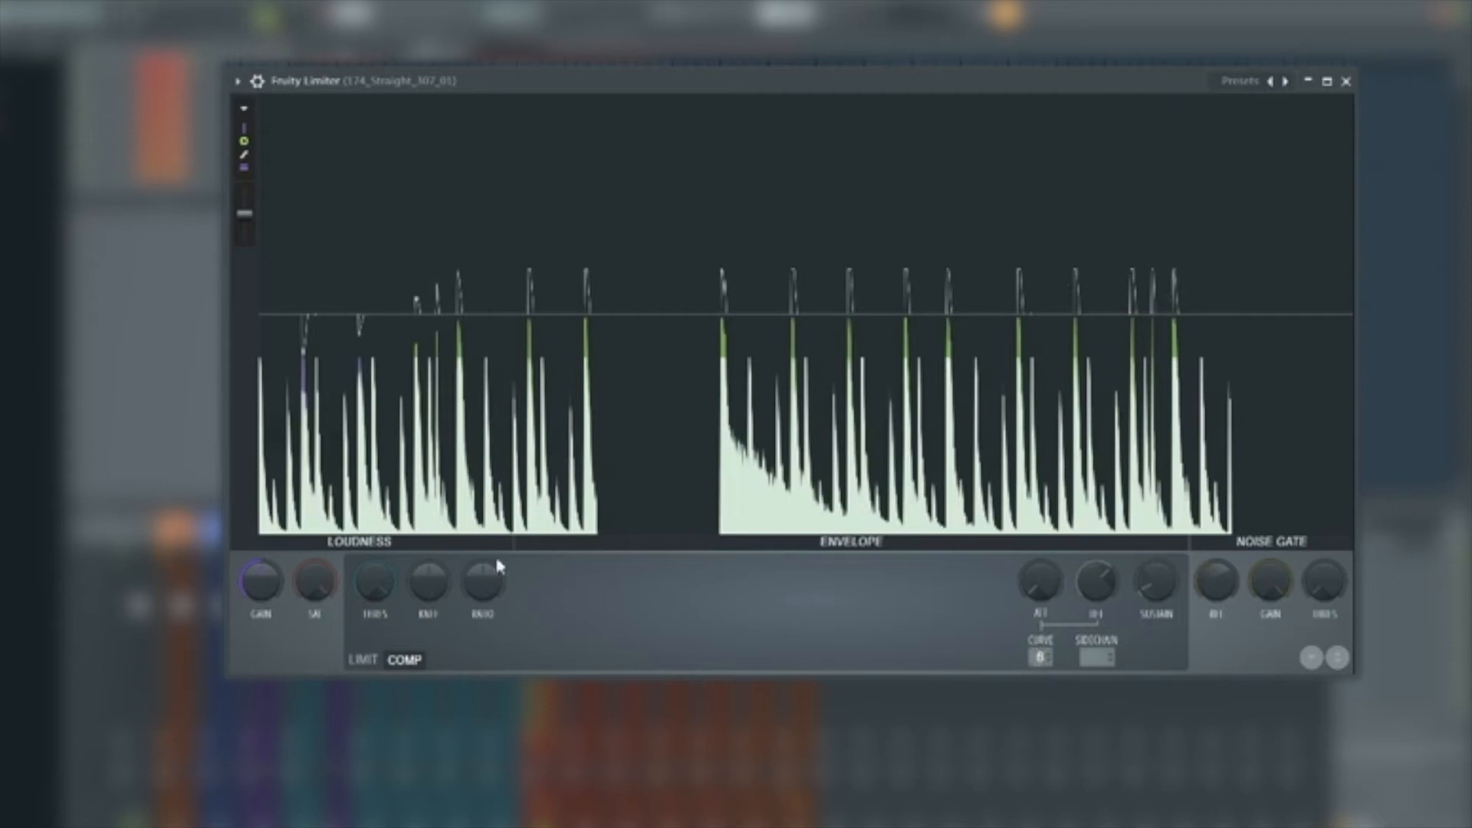
Lower the compressor threshold and raise the ratio again, and play the loop through the compression
left_click_drag(374, 583, 374, 625)
left_click_drag(475, 594, 475, 548)
key("space")
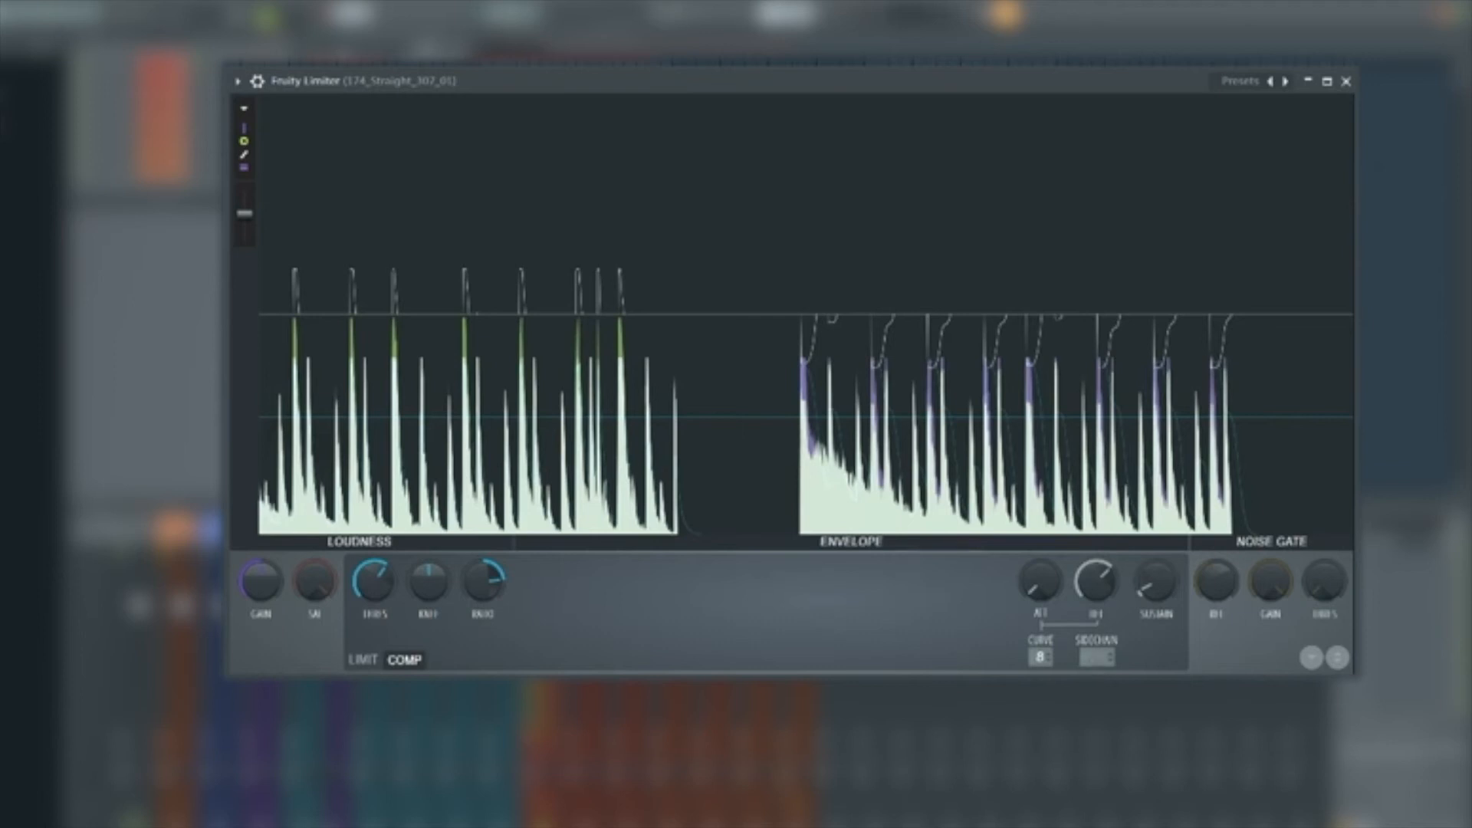
left_click(1096, 656)
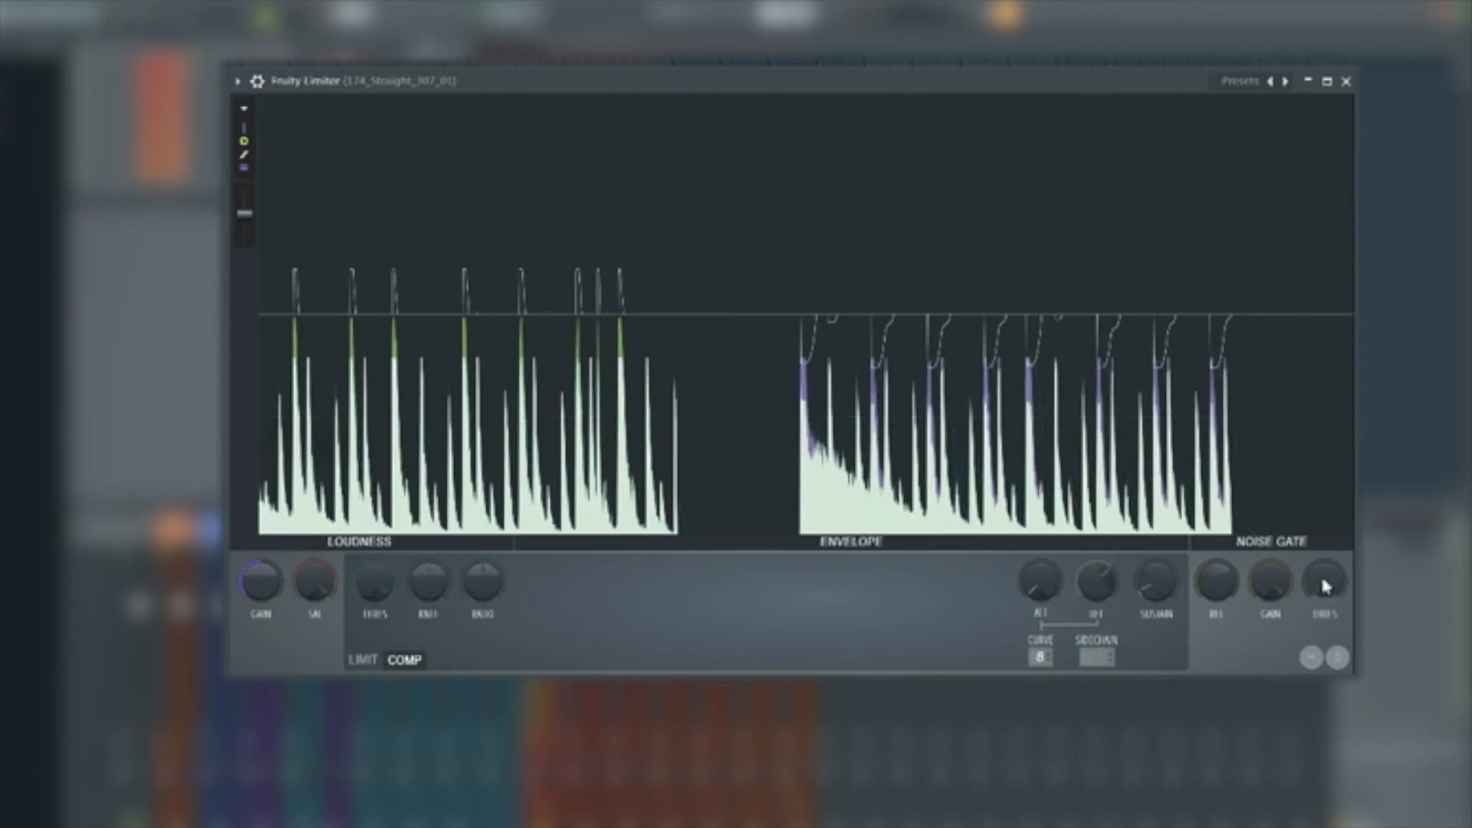
Raise the noise gate threshold above the loop's quiet tails, turn the gate gain down and shorten its release
left_click_drag(1322, 584, 1321, 548)
left_click_drag(1270, 581, 1270, 633)
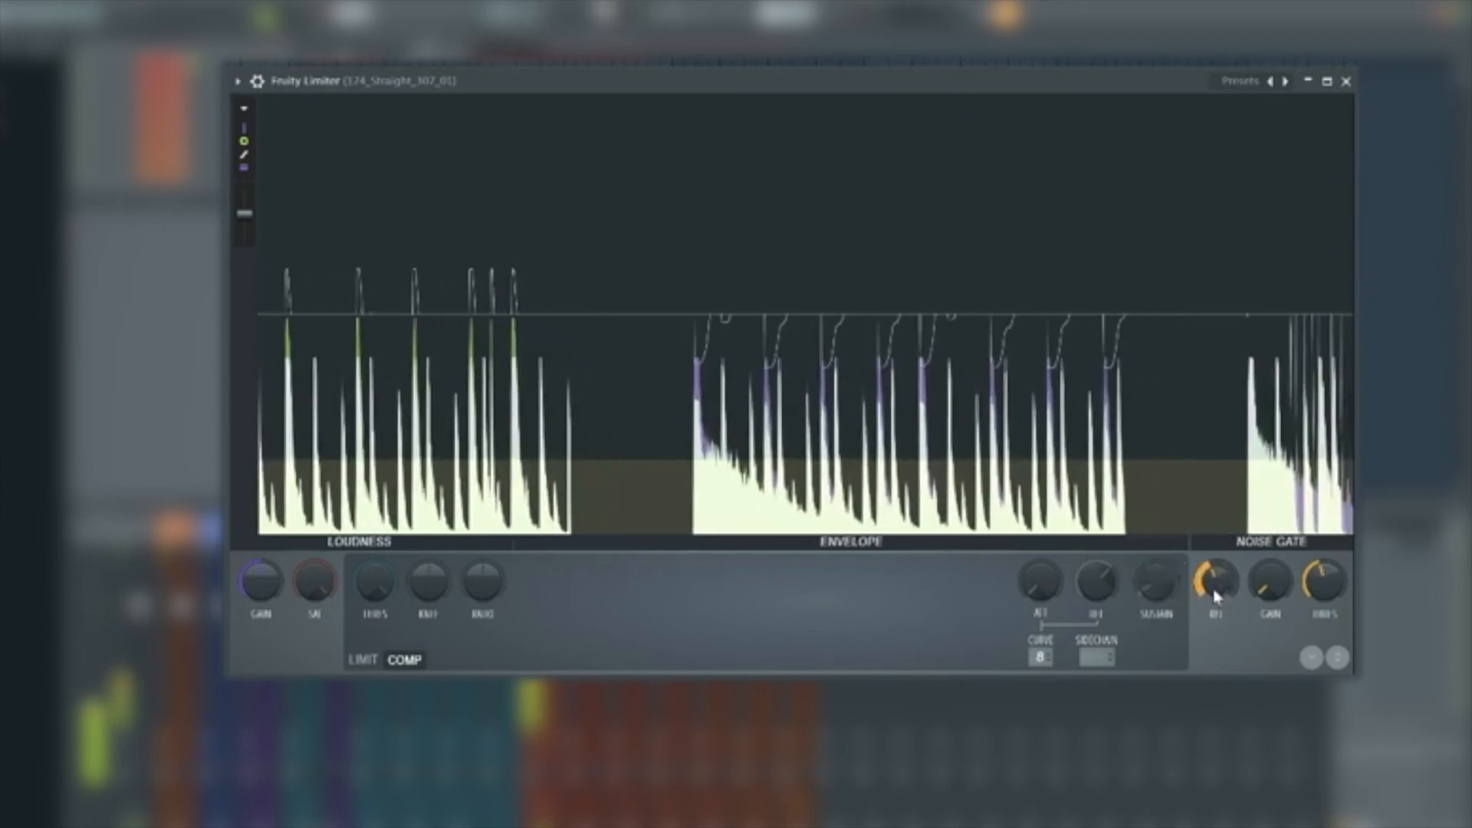
left_click_drag(1215, 596, 1215, 644)
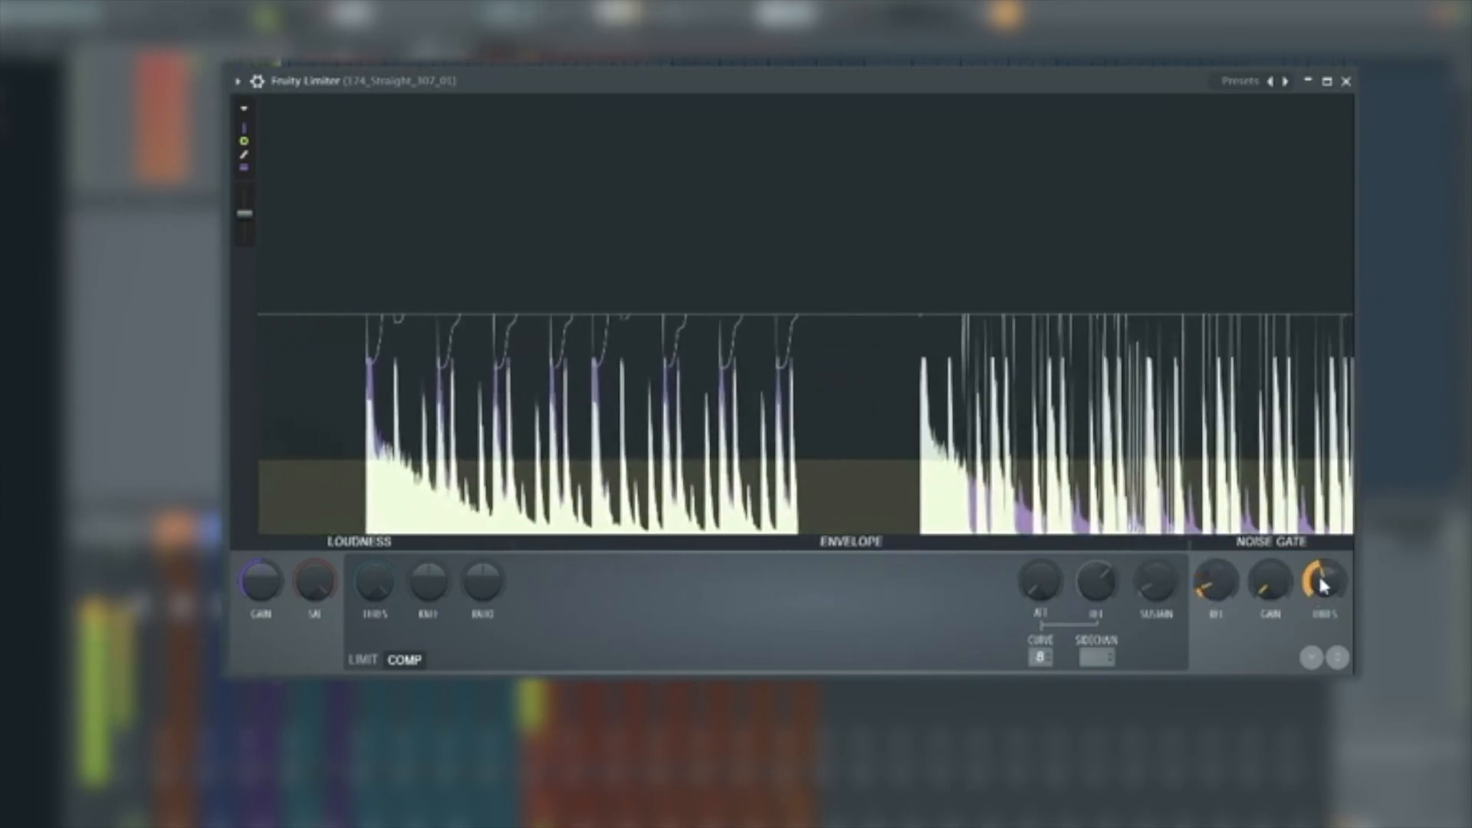
Fine-tune the noise gate's threshold and release against the playing loop, and stop playback
left_click_drag(1269, 592, 1323, 567)
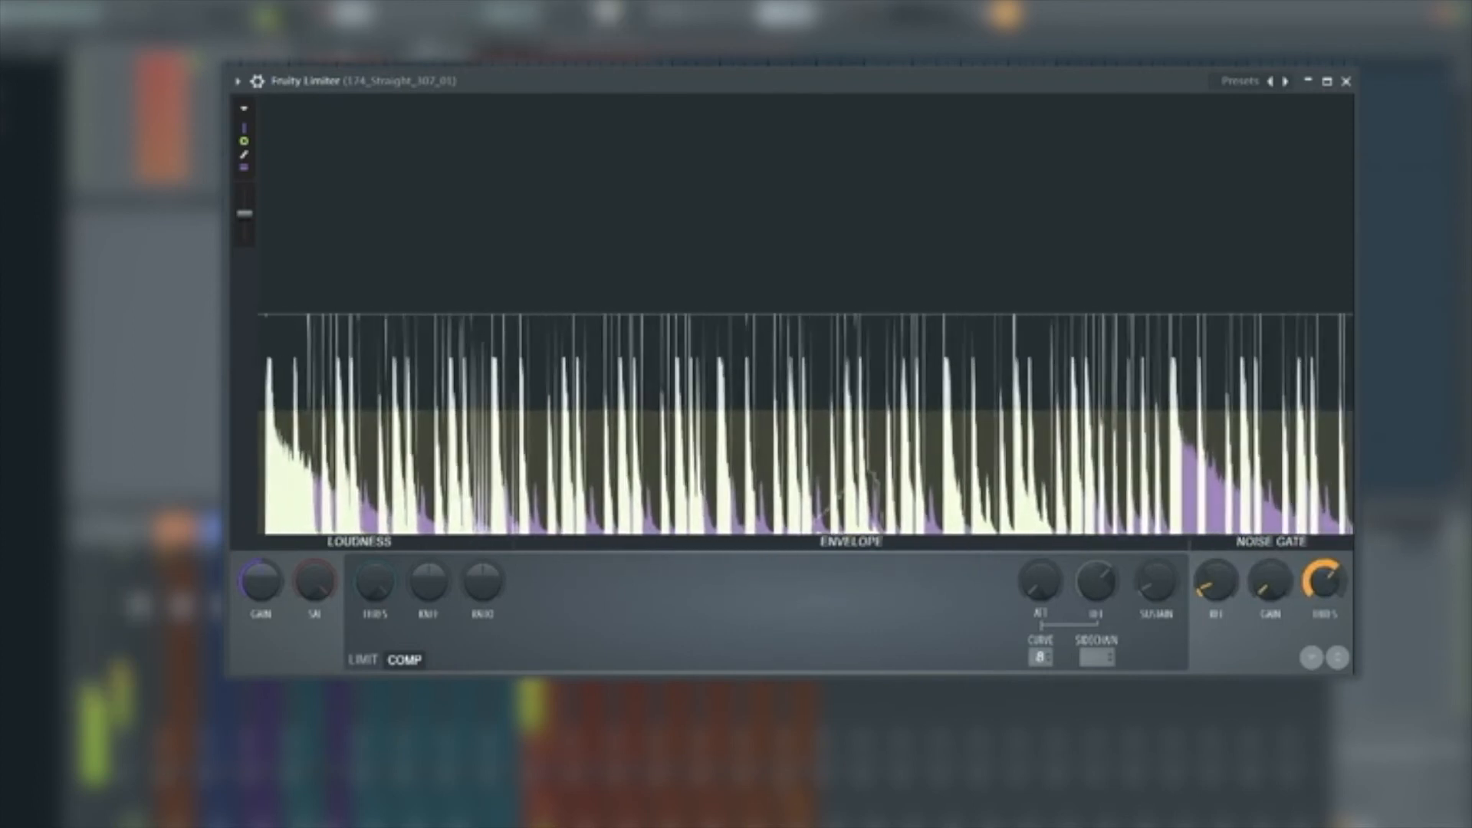
mouse_move(1226, 605)
left_mouse_down()
mouse_move(1219, 591)
mouse_move(1218, 616)
left_mouse_up()
mouse_move(1327, 580)
left_mouse_down()
mouse_move(1327, 636)
mouse_move(1318, 573)
left_mouse_up()
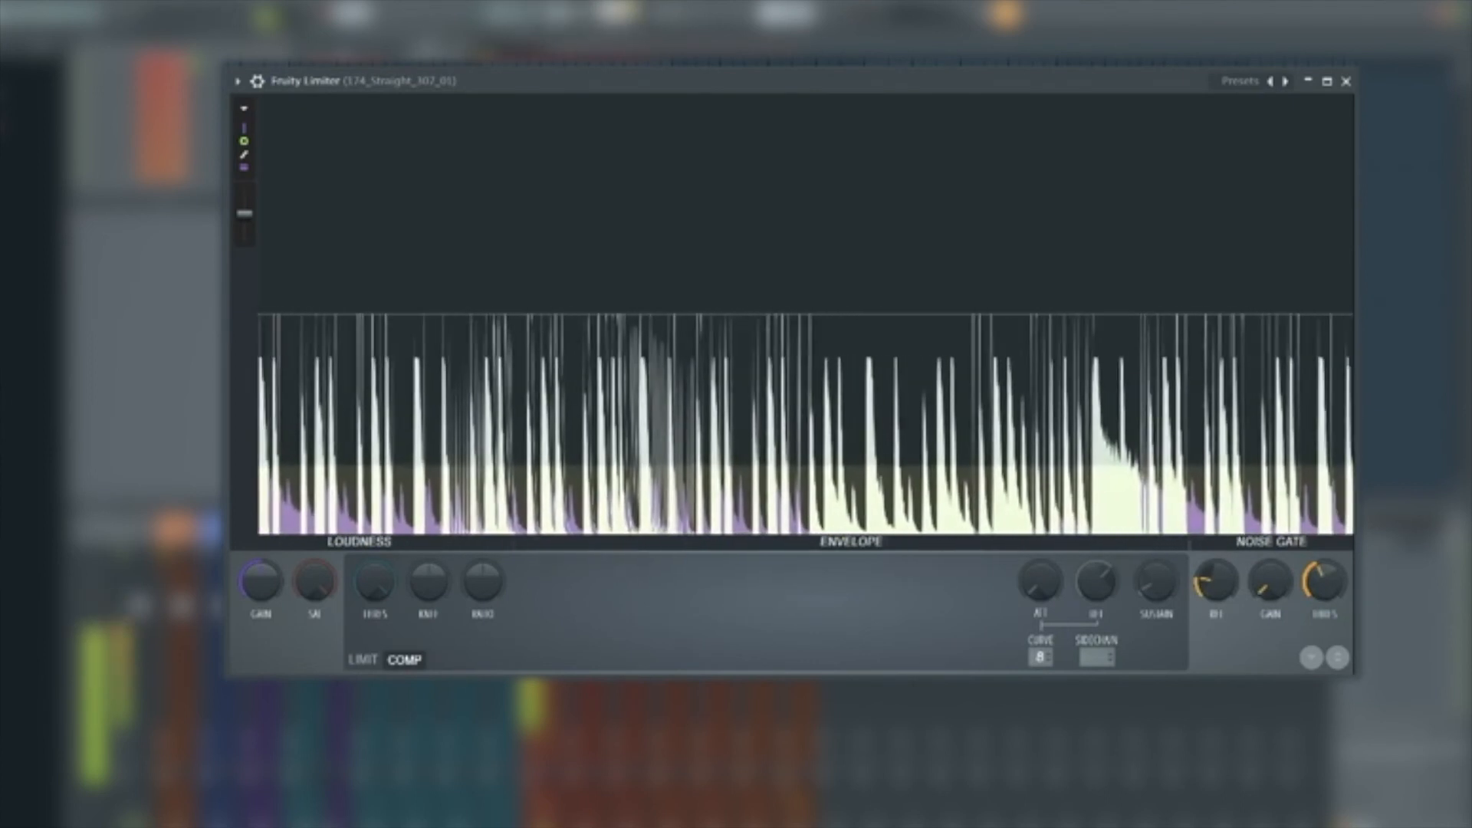
key("space")
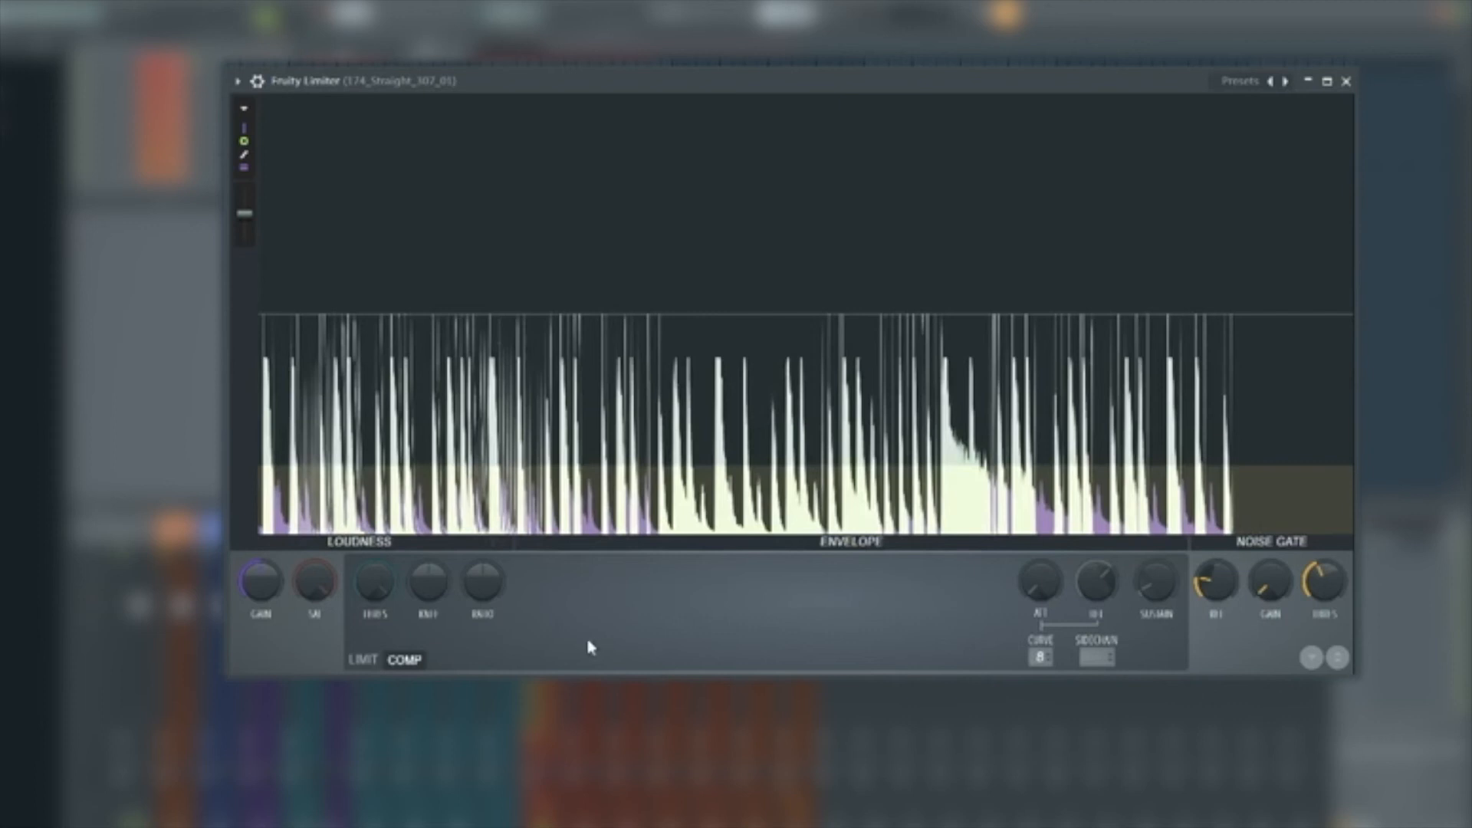
Lower the compressor's threshold, knee and ratio, and lower the saturation threshold with the limiter section shown
mouse_move(378, 578)
left_mouse_down()
mouse_move(378, 613)
mouse_move(382, 589)
left_mouse_up()
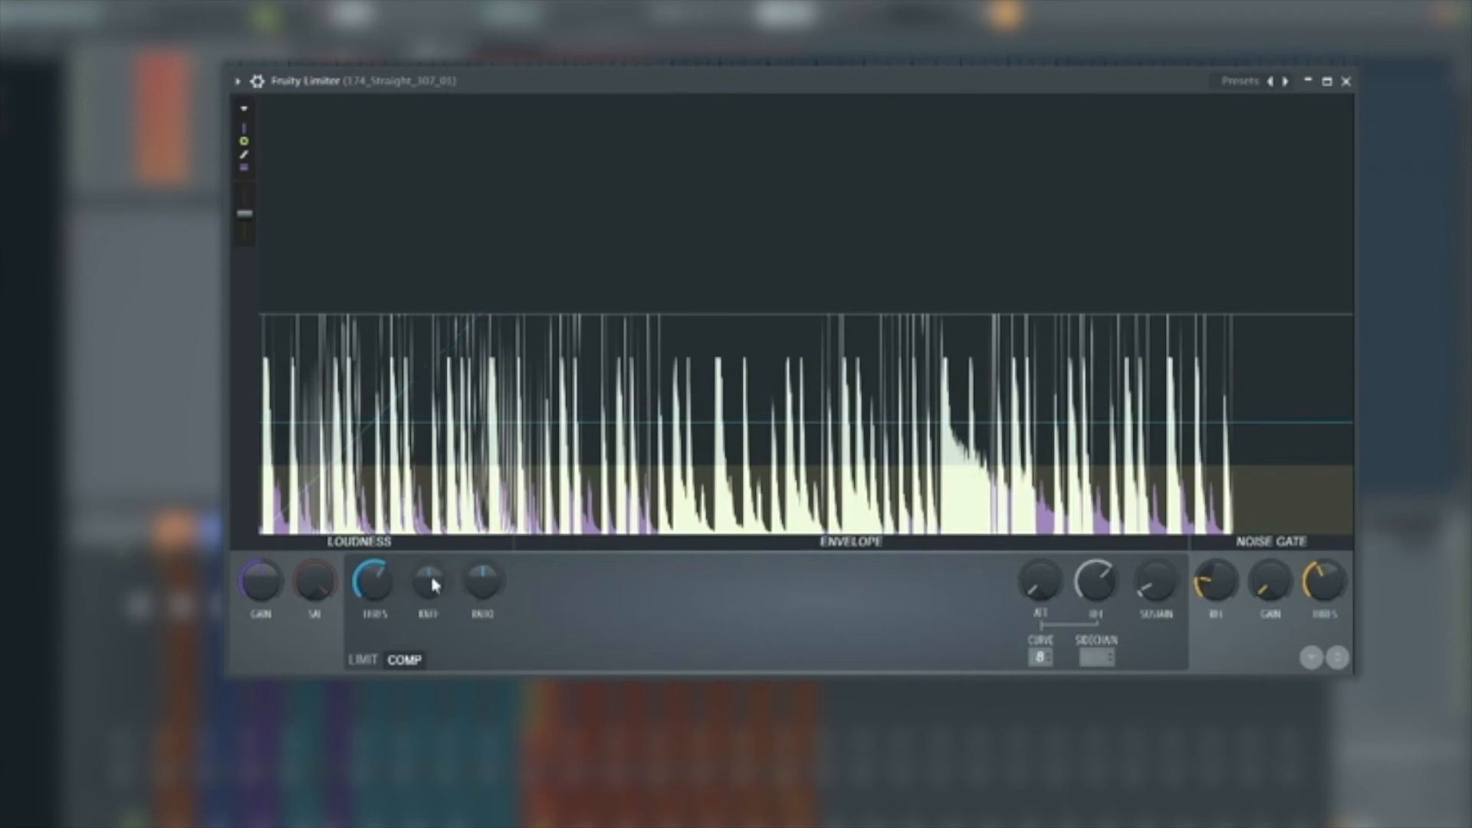
left_click_drag(487, 586, 487, 605)
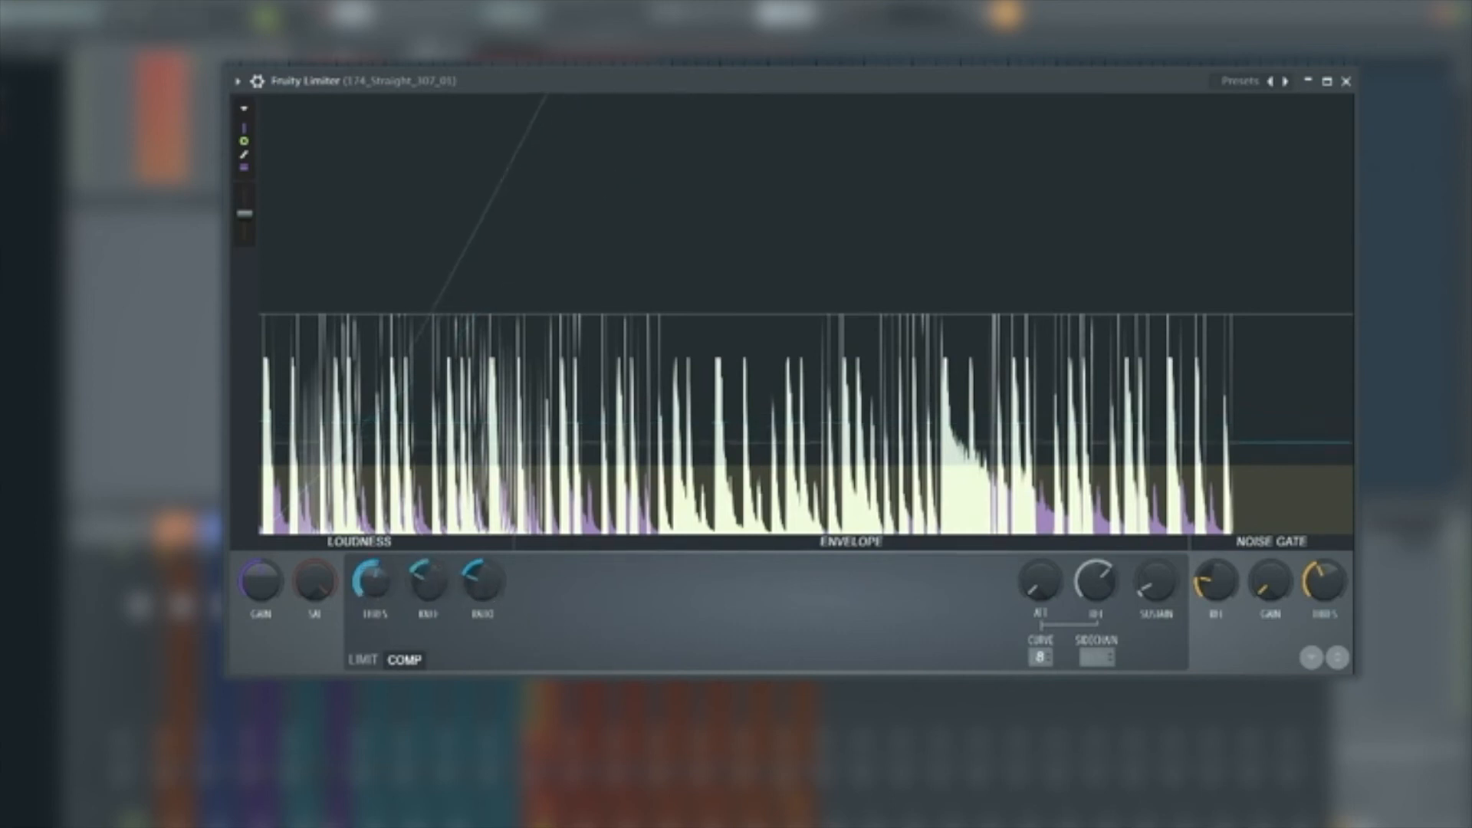
left_click(358, 659)
left_click_drag(314, 580, 314, 553)
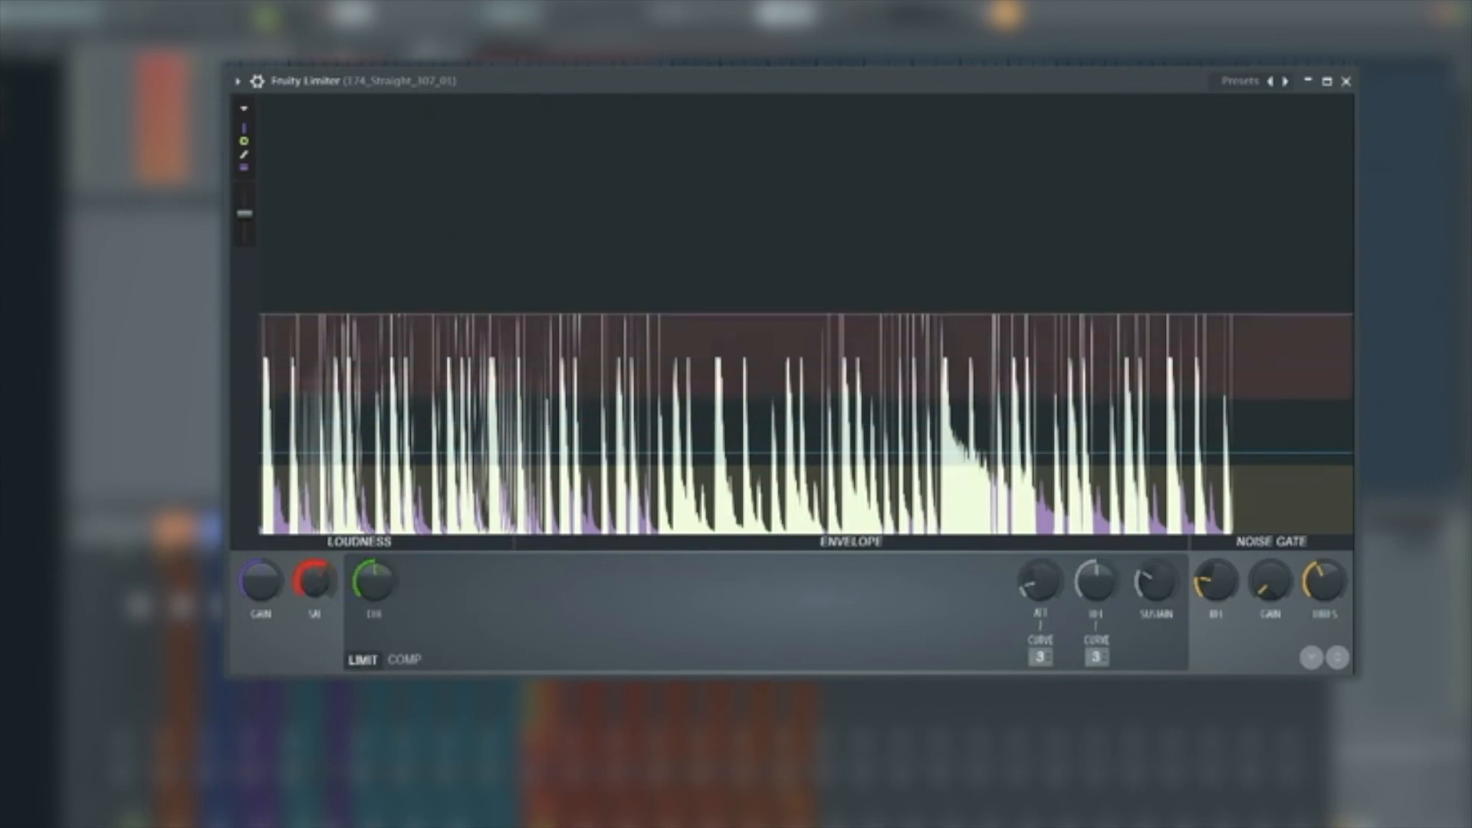